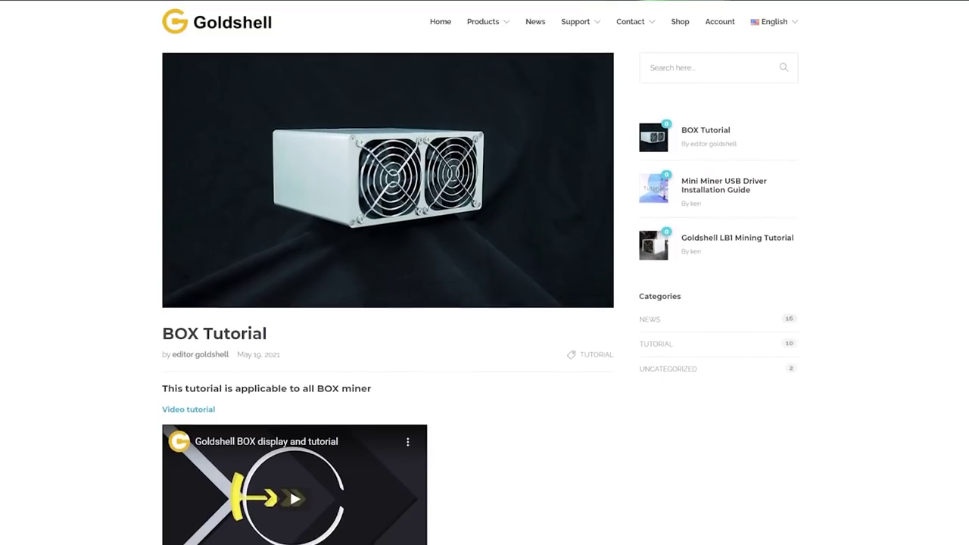
Step: Scroll the BOX Tutorial page down to the steps for checking the miner and power supply
scroll(484, 302, "down", 2)
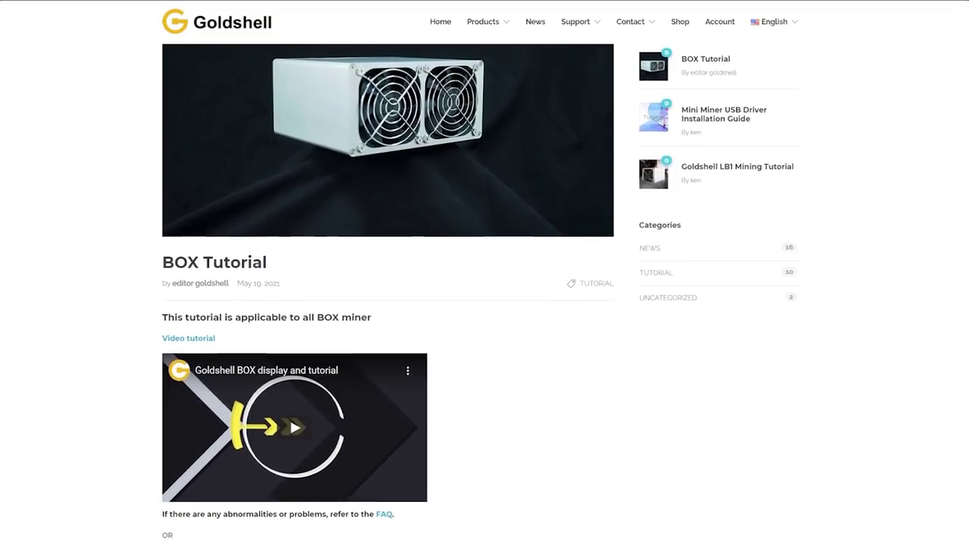
scroll(484, 303, "down", 2)
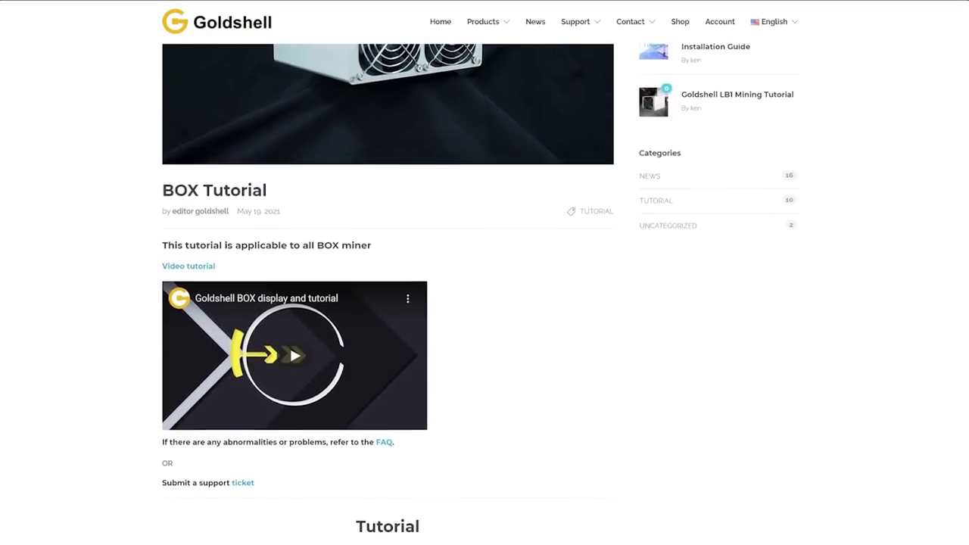
scroll(484, 303, "down", 2)
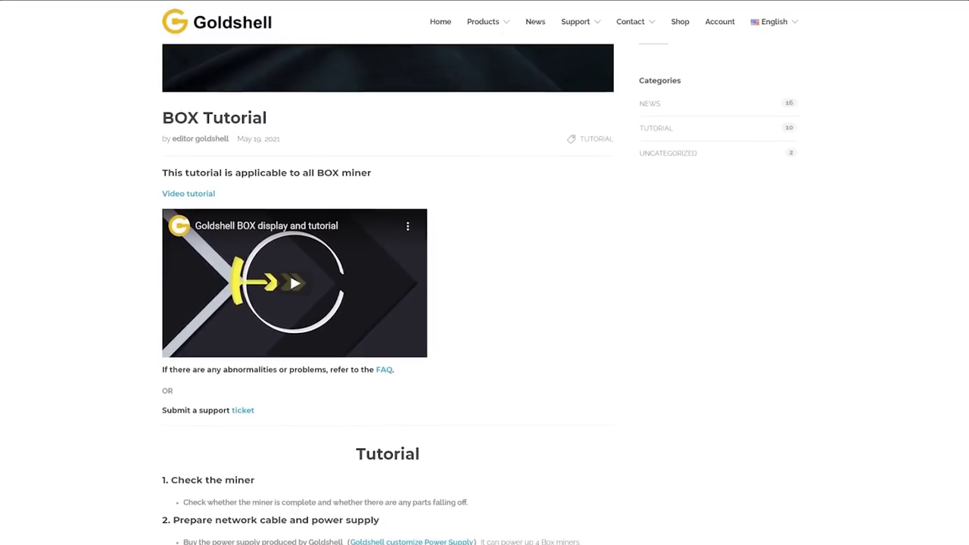
scroll(484, 303, "down", 2)
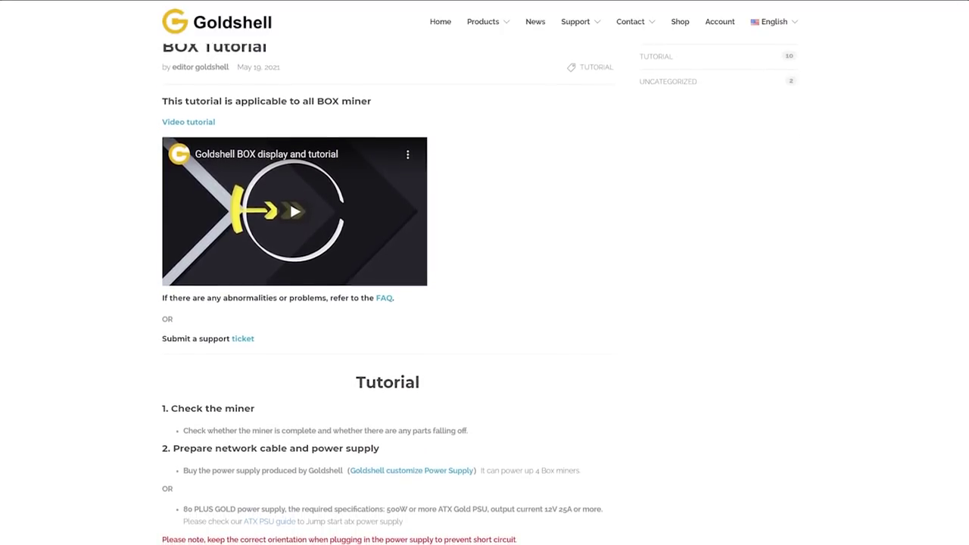
scroll(485, 303, "down", 2)
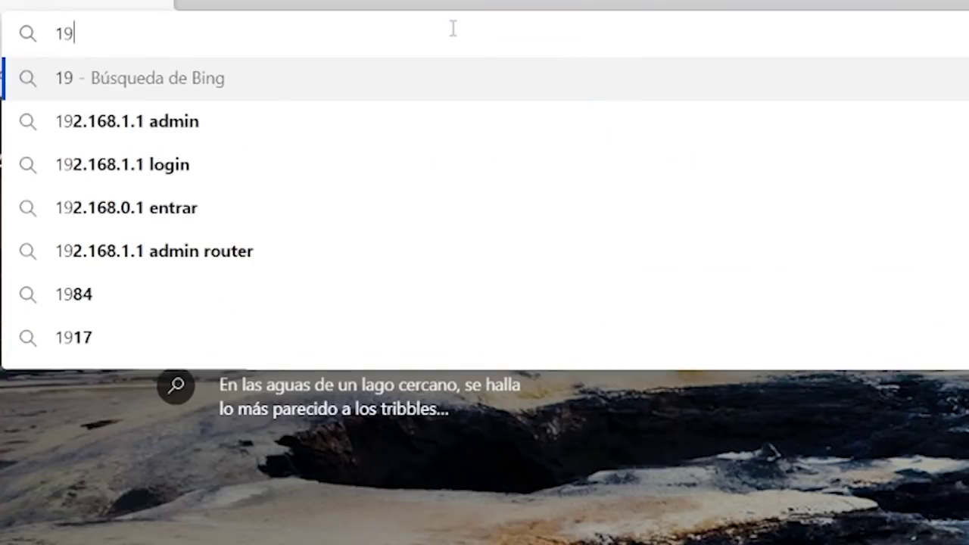
Step: Browse to the miner's IP address and unlock the dashboard with the default admin password
type("0.168.4")
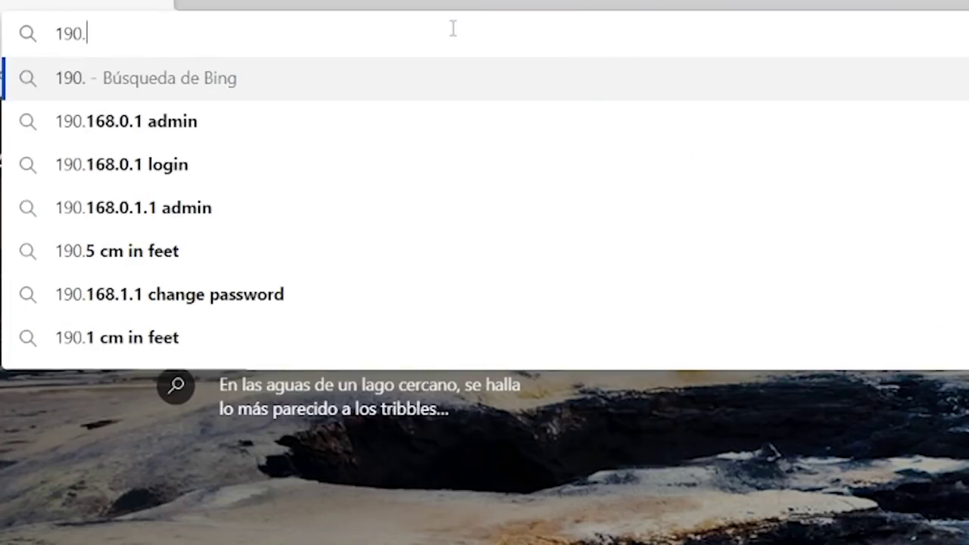
type(".94/#!/unlock")
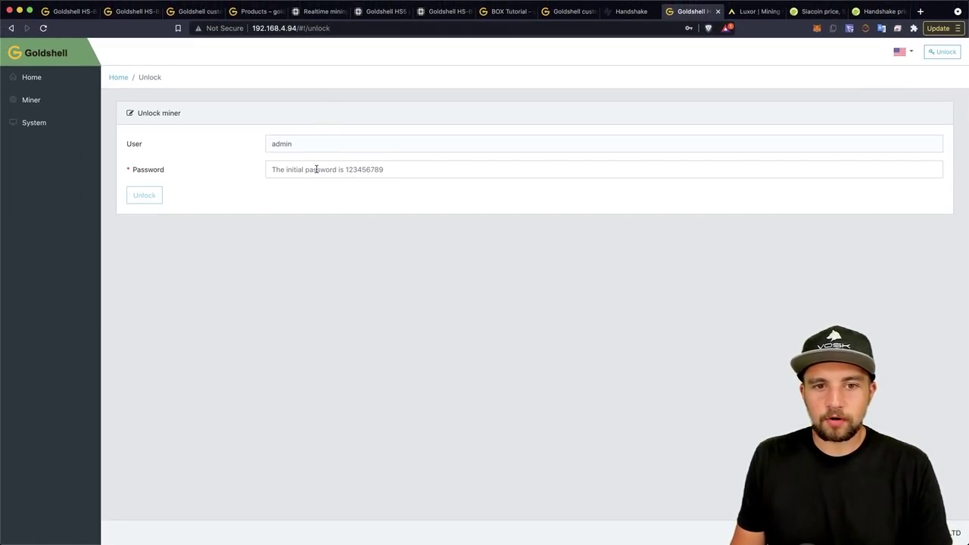
left_click(316, 170)
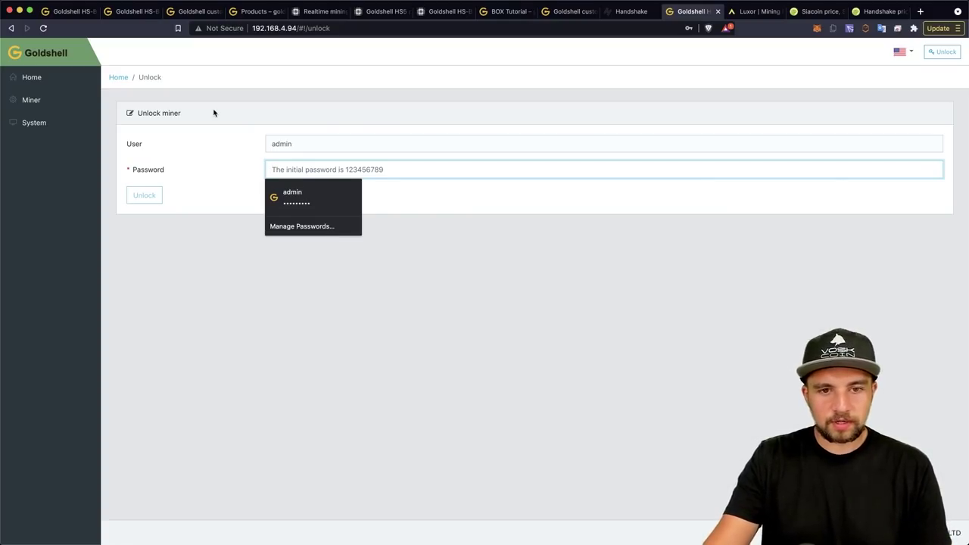
type("123456789")
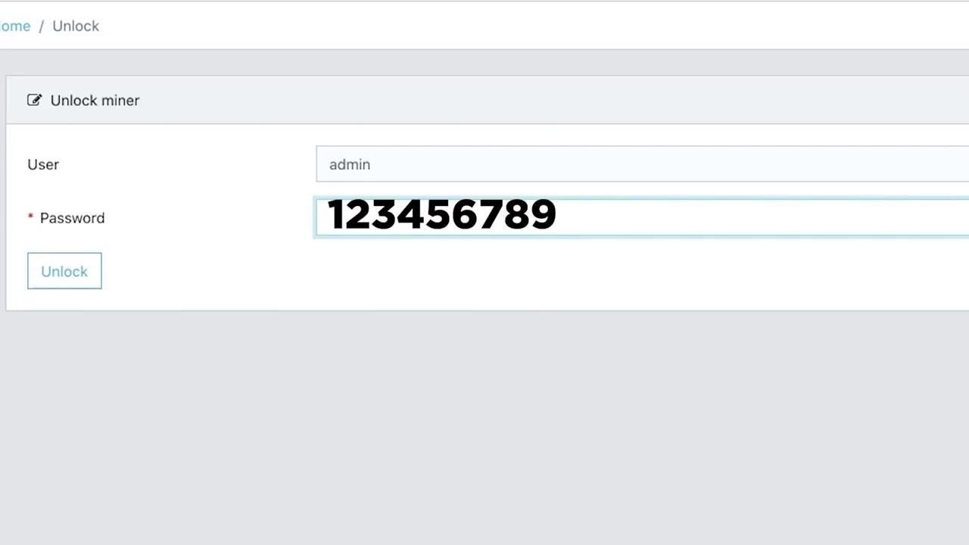
left_click(86, 270)
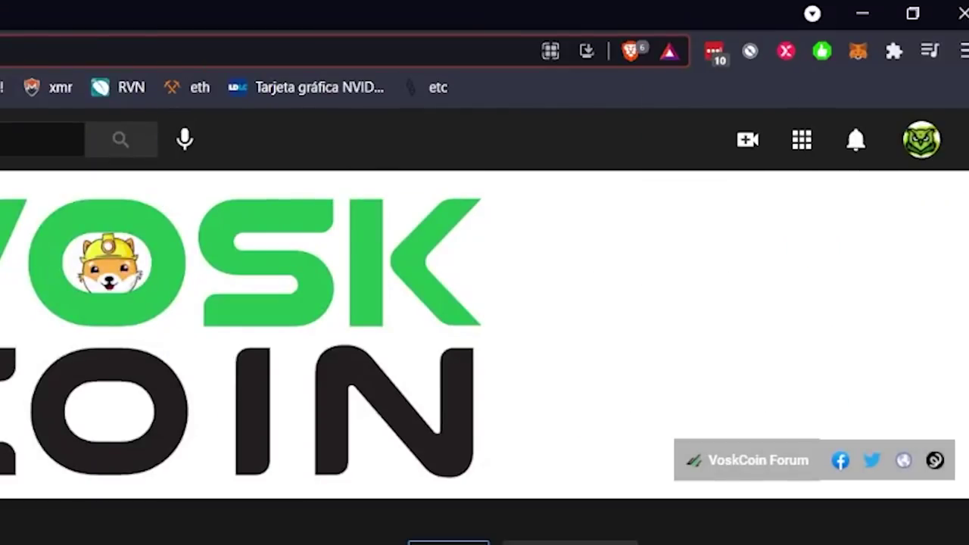
Step: Switch Brave Shields off for youtube.com
left_click(630, 51)
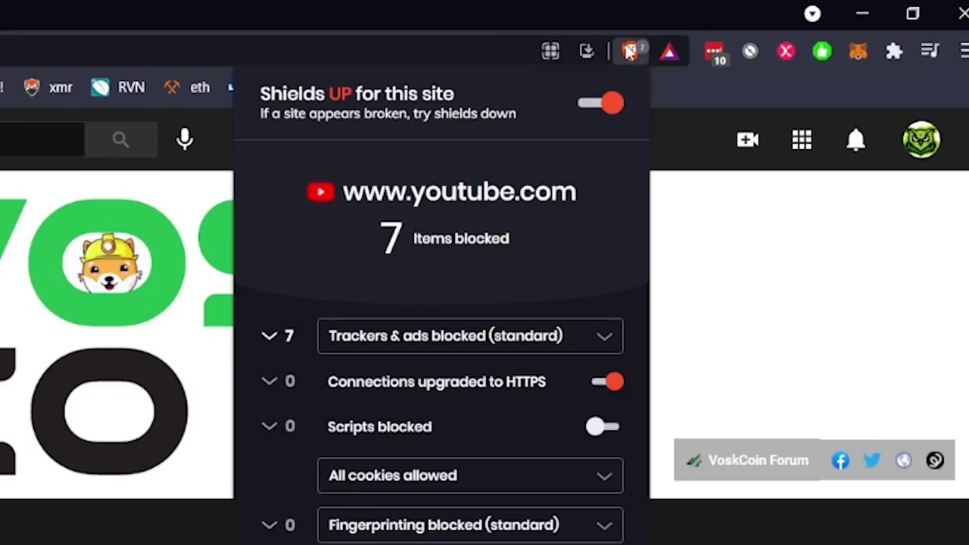
left_click(593, 111)
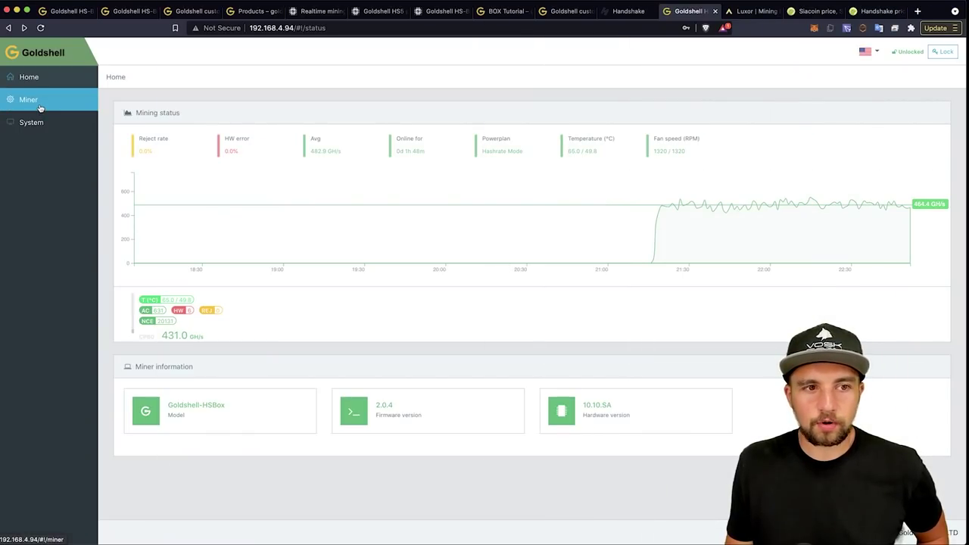
Step: Look through Miner and Home, then open System and review its network, password and reset settings
left_click(41, 106)
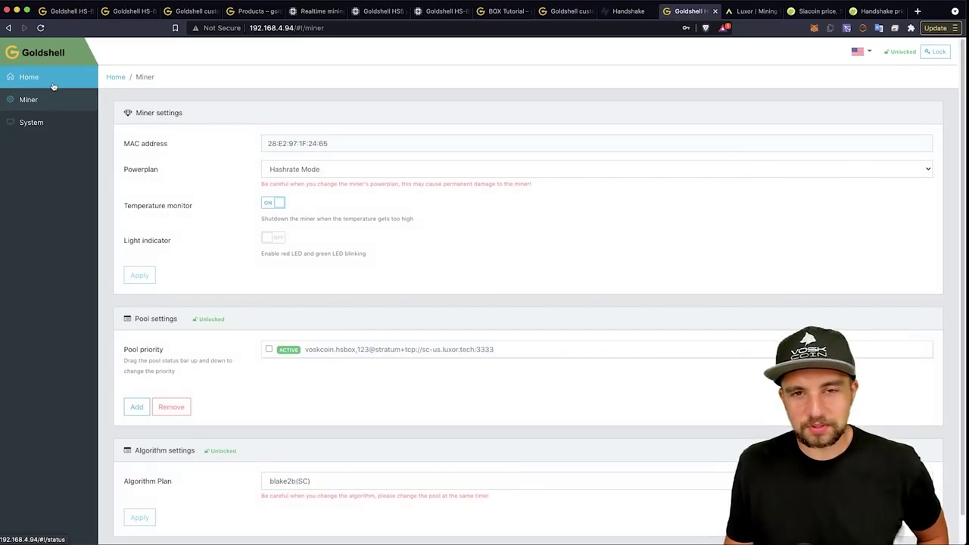
left_click(55, 89)
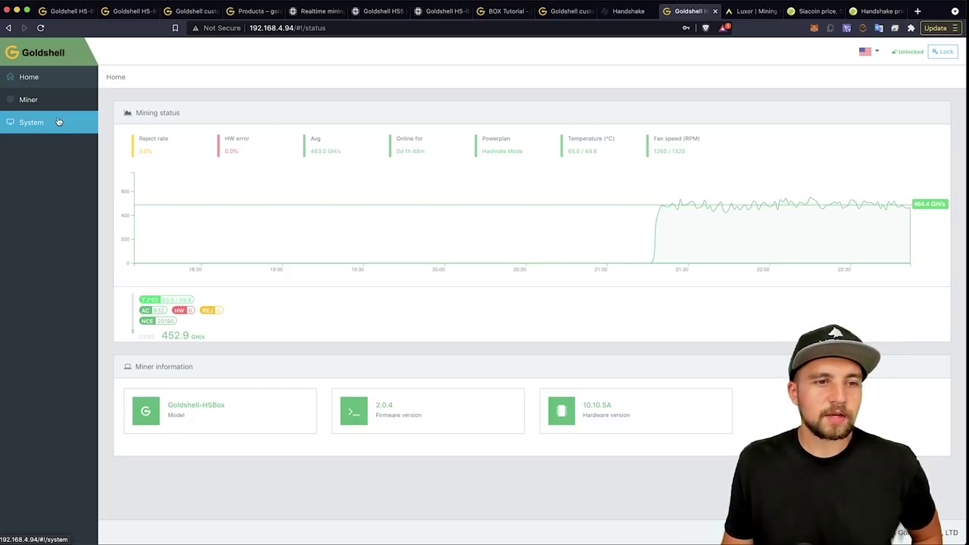
left_click(58, 122)
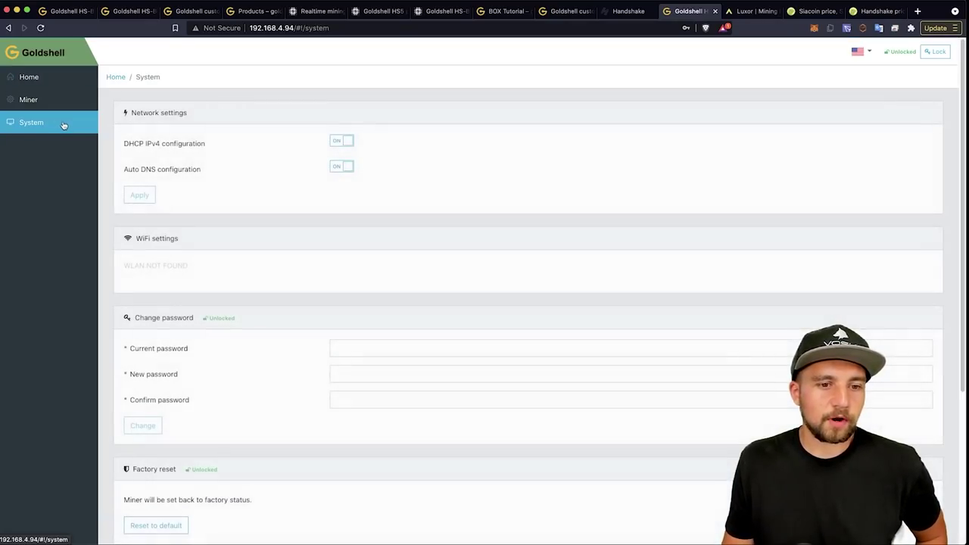
scroll(231, 162, "down", 3)
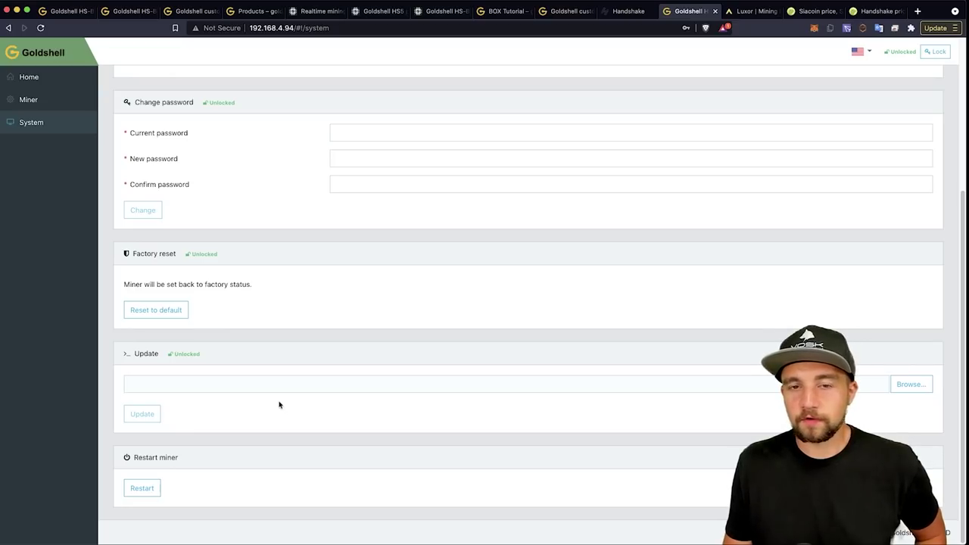
scroll(192, 137, "up", 5)
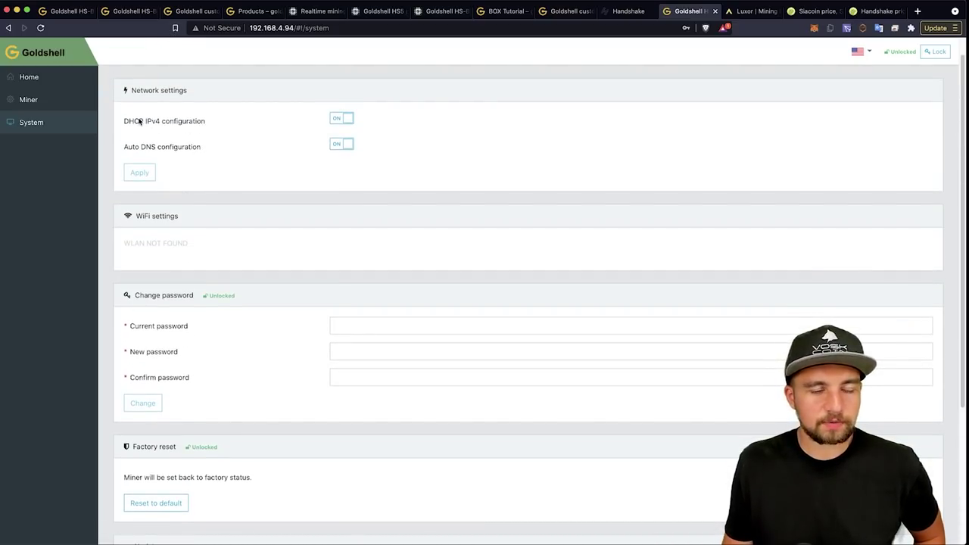
scroll(141, 124, "up", 1)
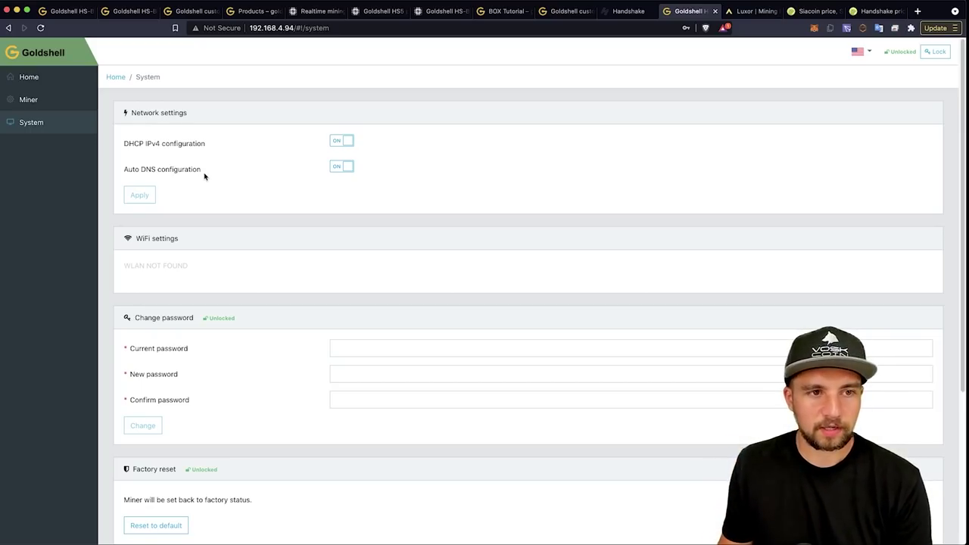
Step: Confirm the Miner page runs blake2b(SC), then check Siacoin's price on CoinGecko
left_click(56, 98)
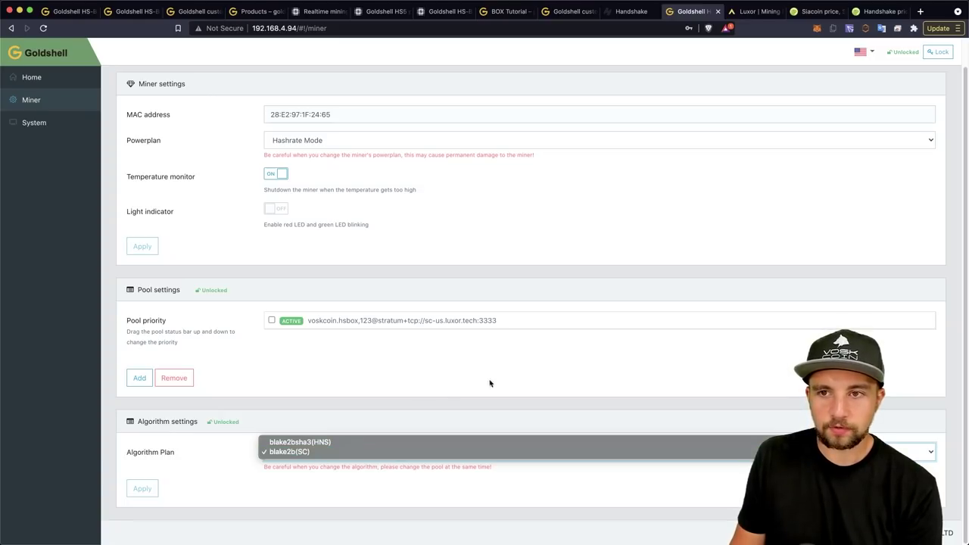
left_click(821, 9)
left_click(817, 13)
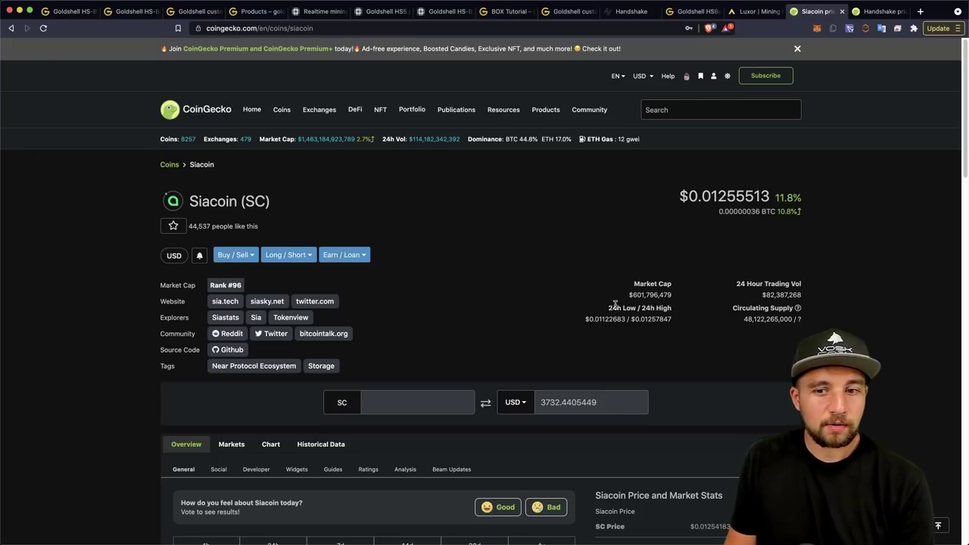
Step: Compare Siacoin's market cap with Handshake's market cap of 78,013,136 on CoinGecko
double_click(638, 295)
left_click(532, 264)
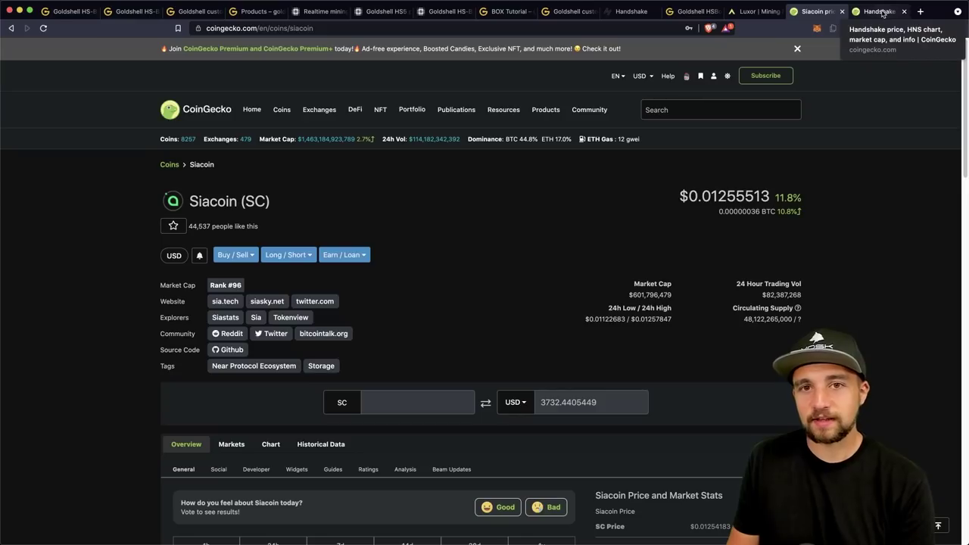
left_click(881, 13)
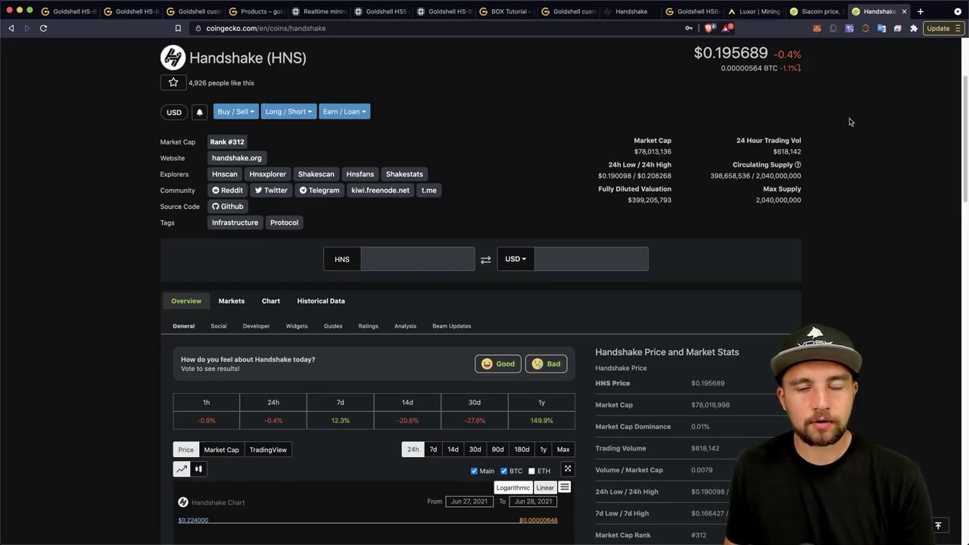
double_click(649, 151)
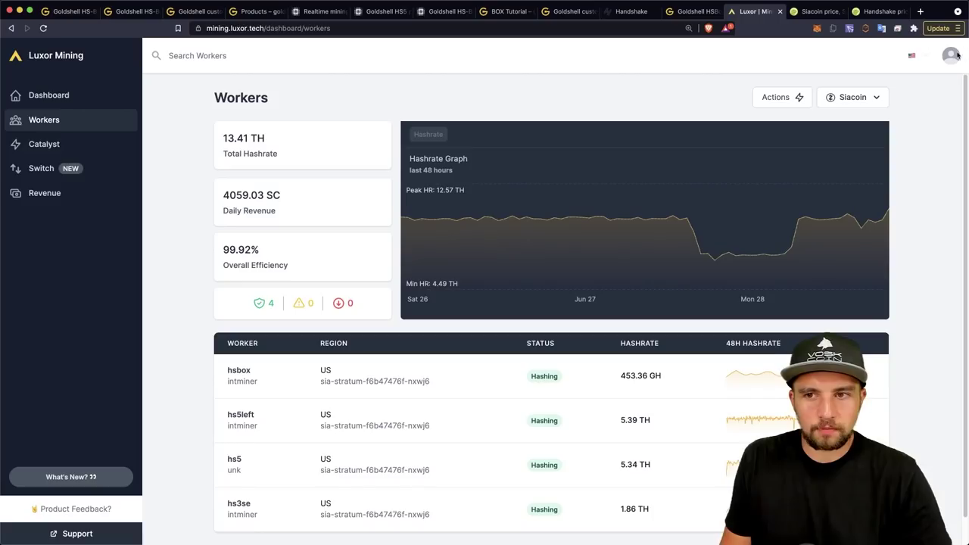
Step: Start a new Siacoin worker in Luxor and copy the North America stratum sc-us.luxor.tech:3333
mouse_move(773, 97)
left_click(800, 147)
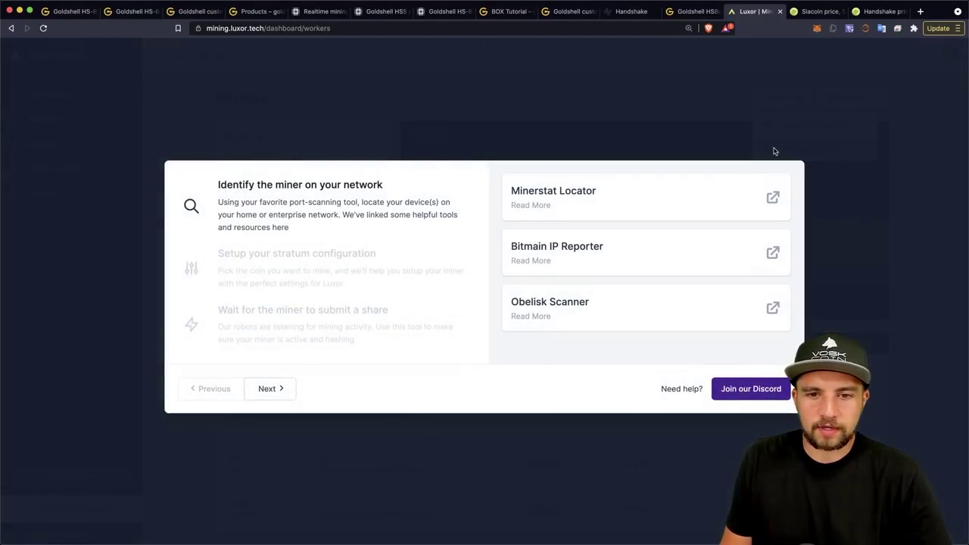
left_click(269, 389)
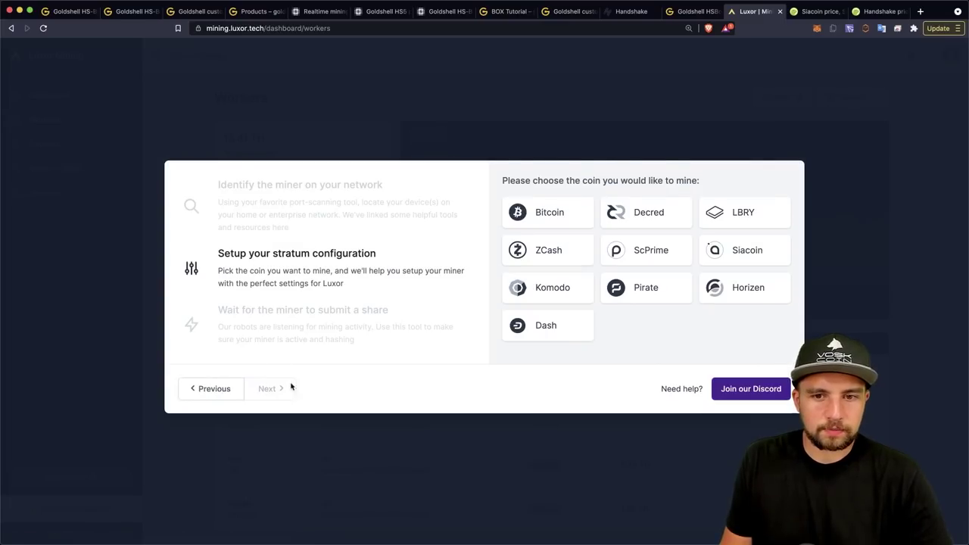
left_click(744, 250)
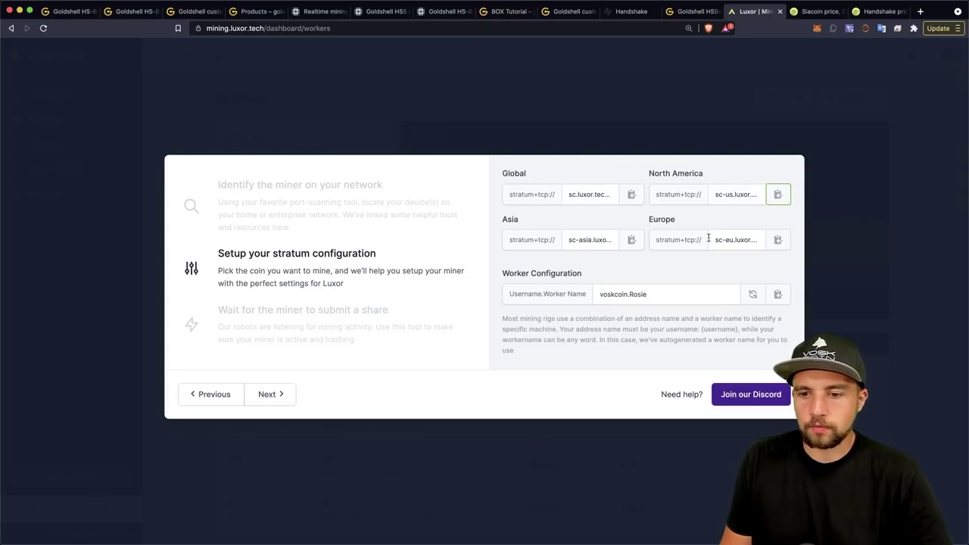
left_click(430, 27)
type("stratum+tcp://sc-us.luxor.tech:3333")
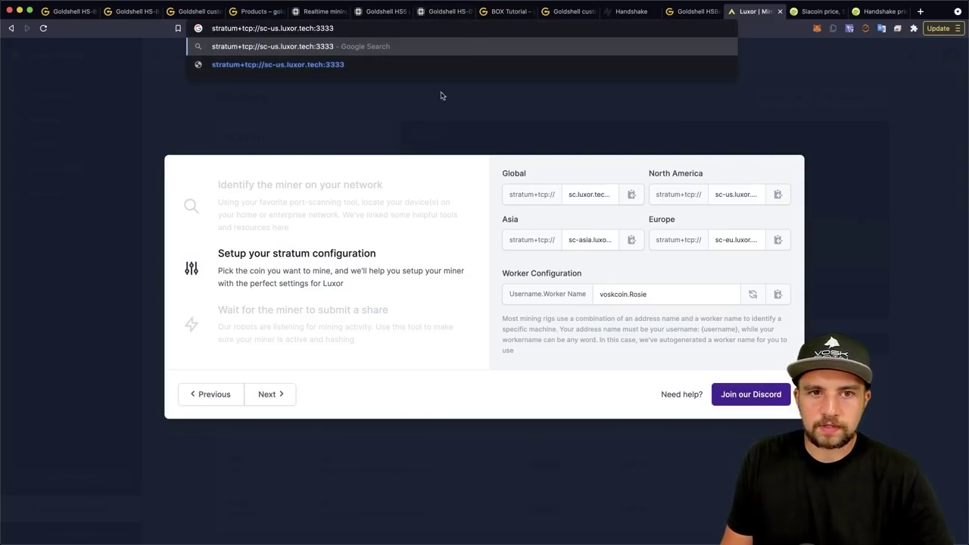
left_click(439, 117)
left_click(689, 11)
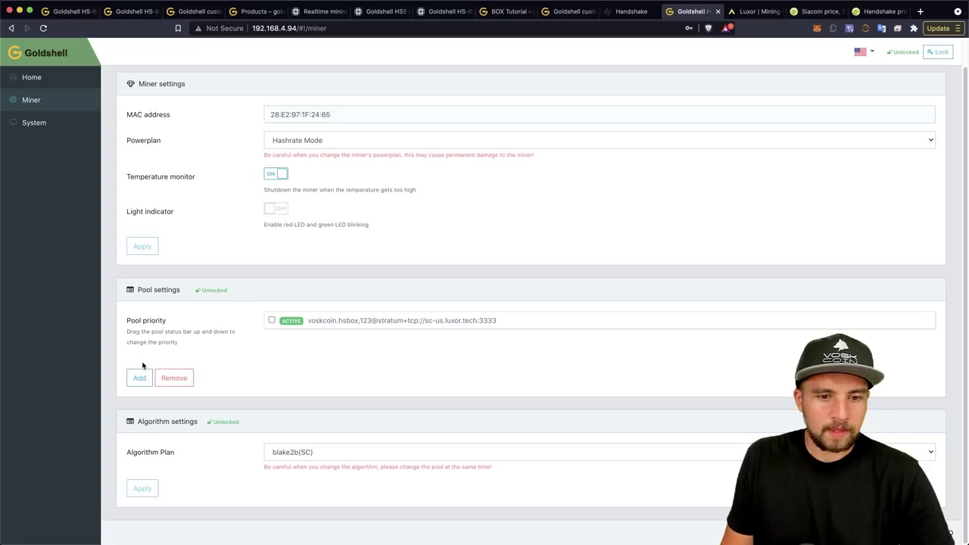
Step: Leave the algorithm plan on blake2b(SC) and start a new pool entry
left_click(320, 454)
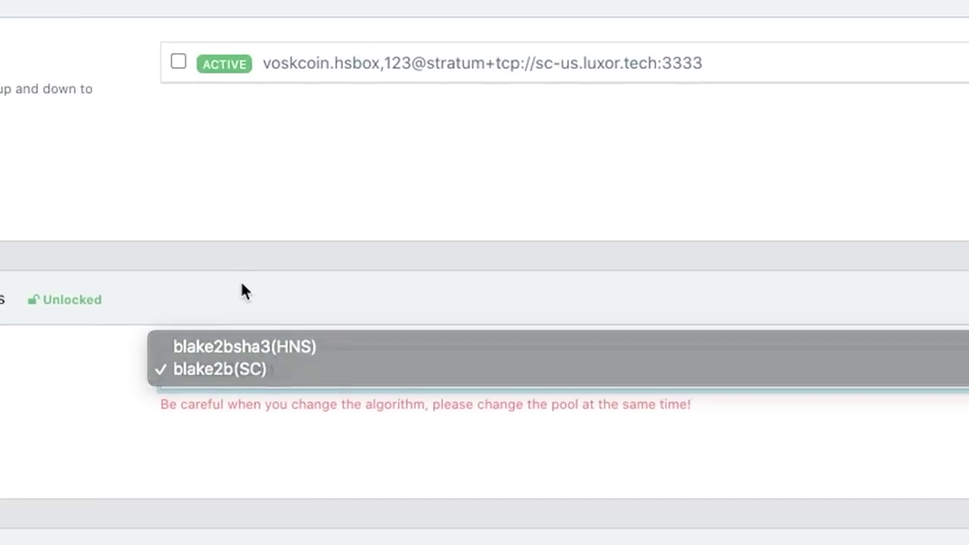
left_click(242, 291)
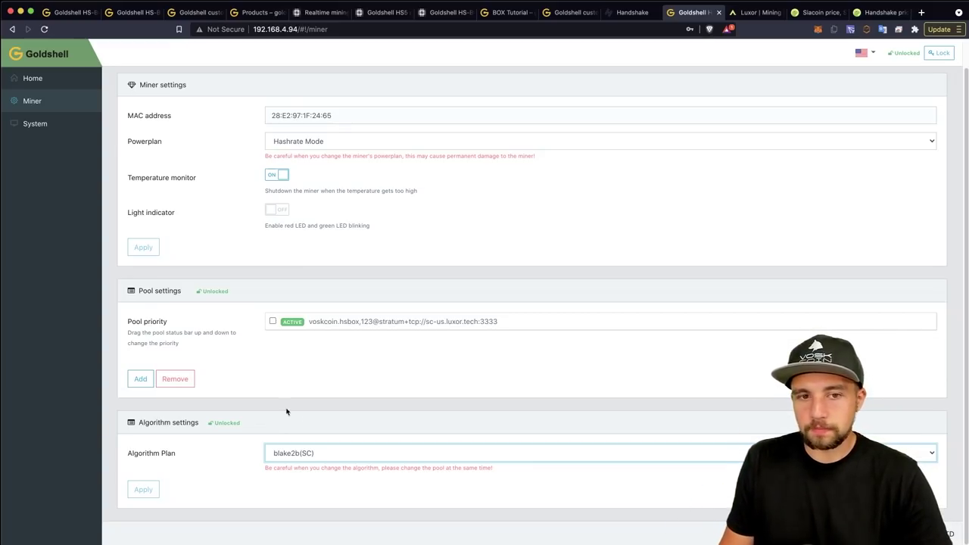
left_click(138, 379)
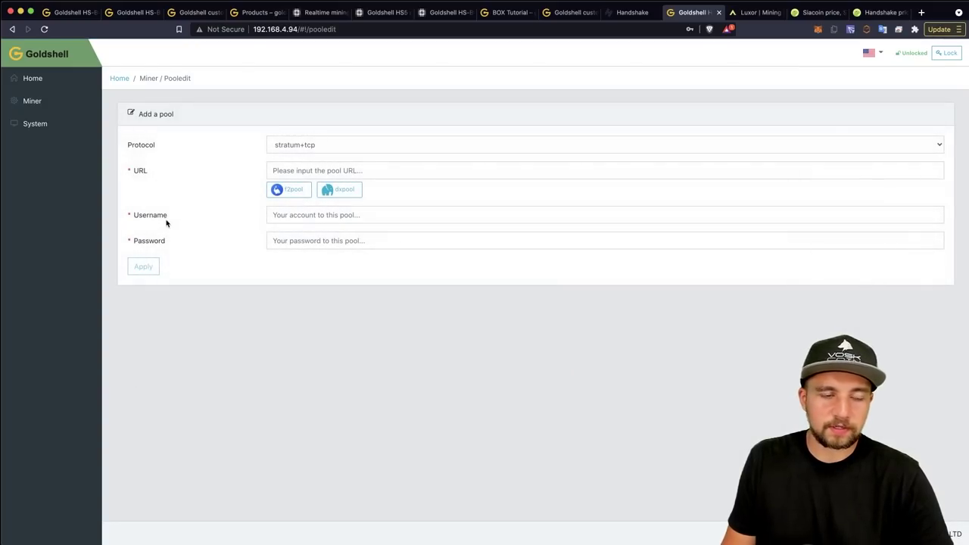
Step: Replace the pool URL with the pasted Luxor address sc-us.luxor.tech:3333, trimming the stratum+tcp:// prefix
left_click(299, 189)
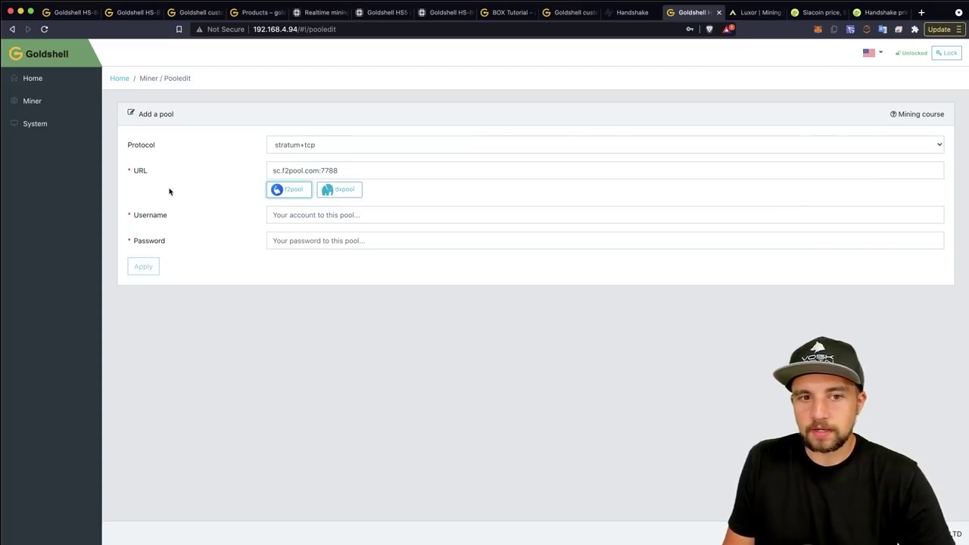
triple_click(306, 168)
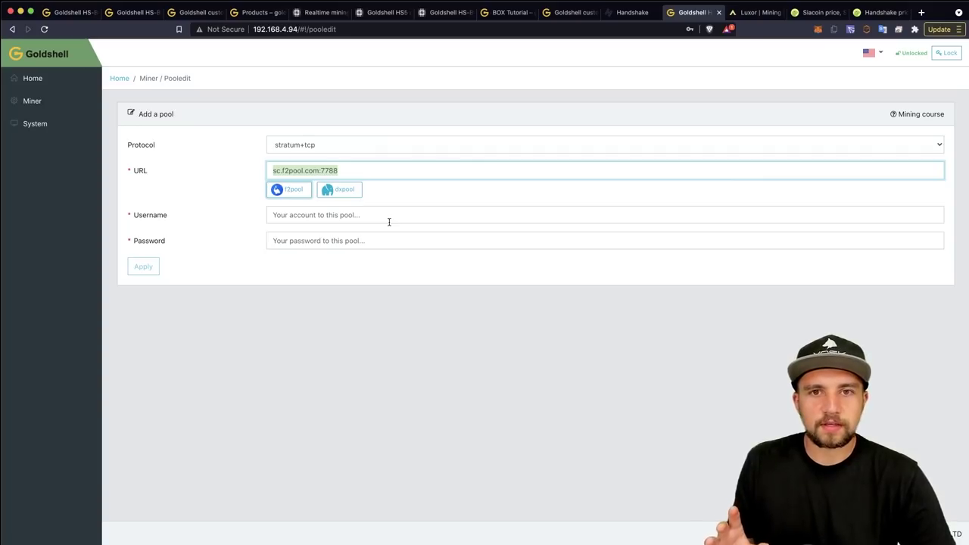
type("stratum+tcp://sc-us.luxor.tech:3333")
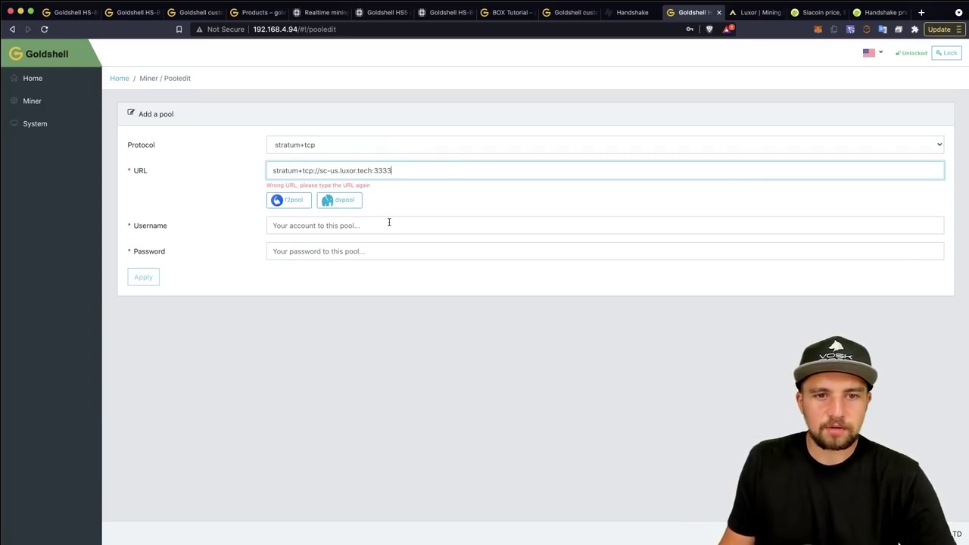
left_click_drag(322, 172, 252, 158)
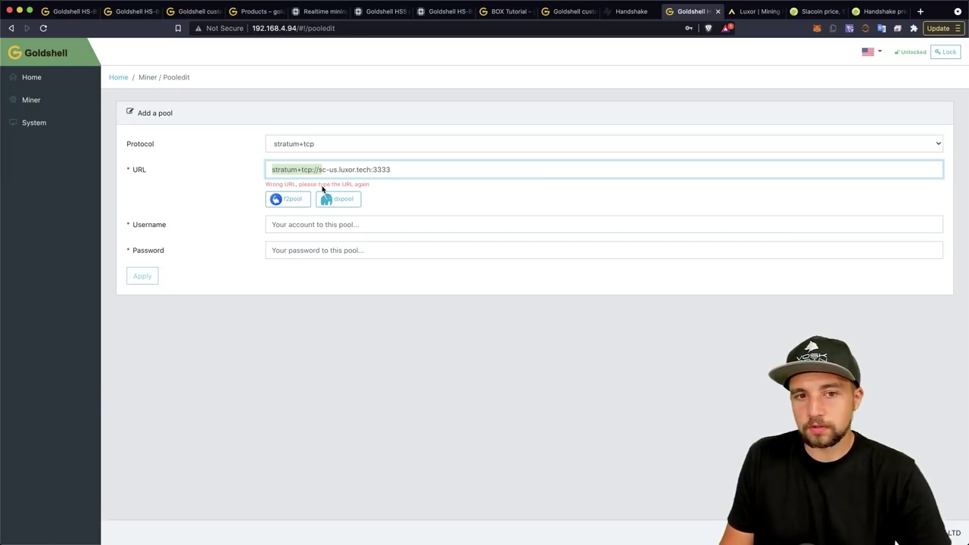
key("BackSpace")
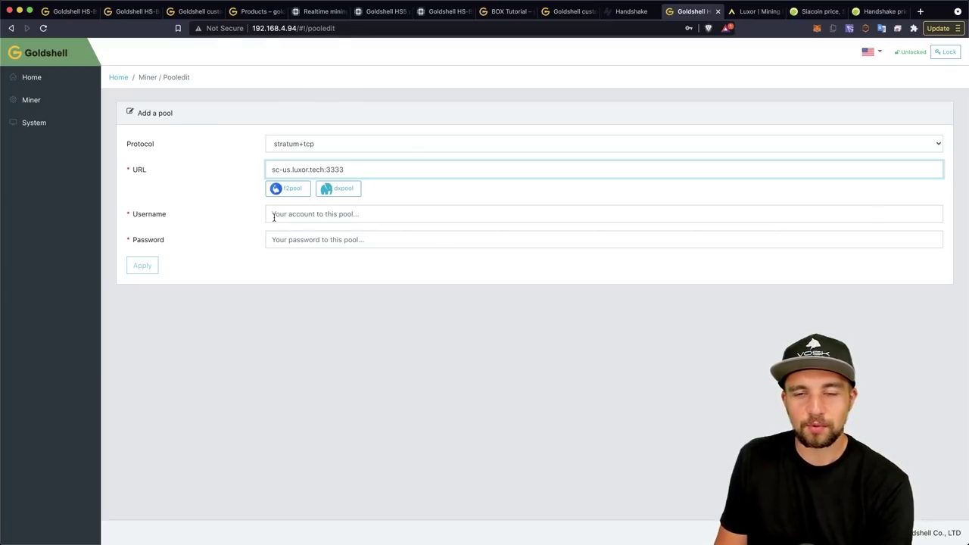
Step: Enter the Luxor worker username and a placeholder password, apply the pool, and dismiss the save-password popup
left_click(311, 213)
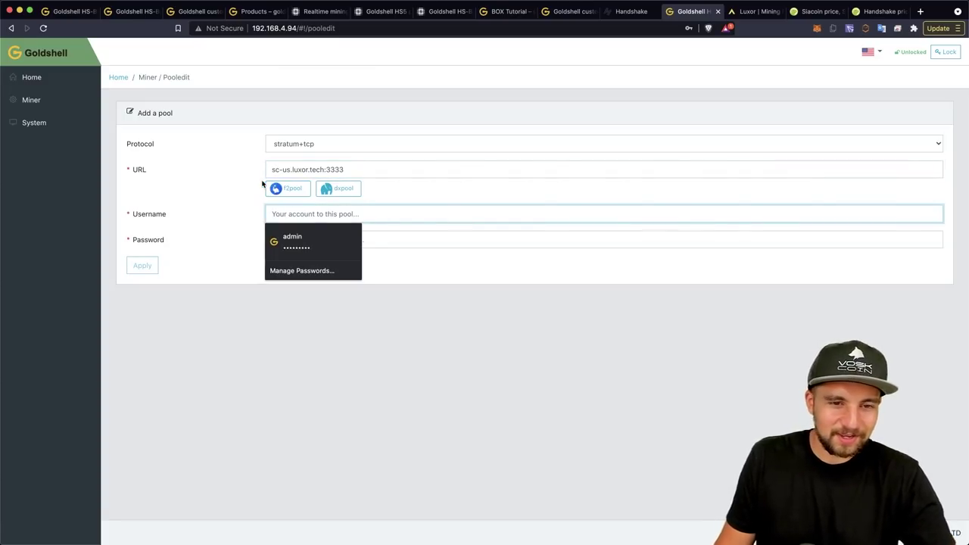
type("vo")
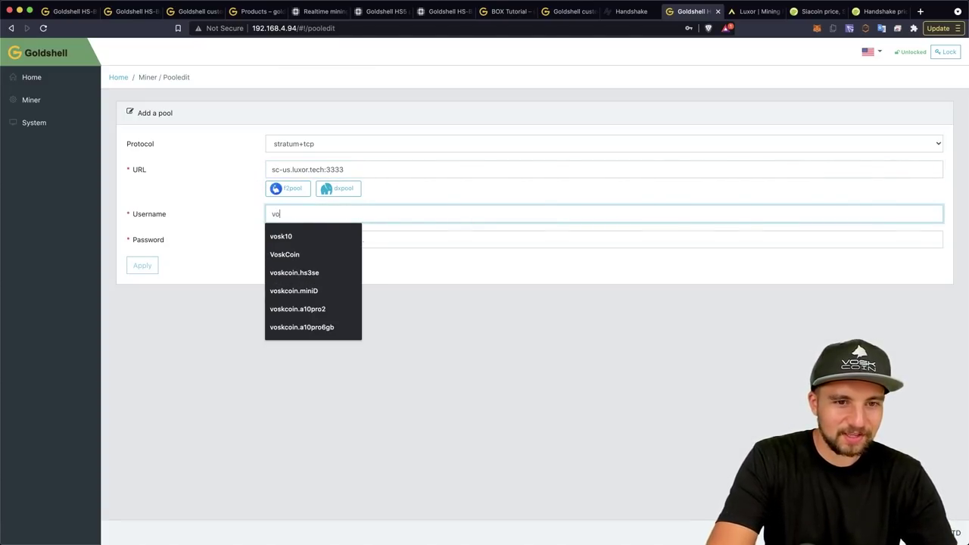
type("skcoin")
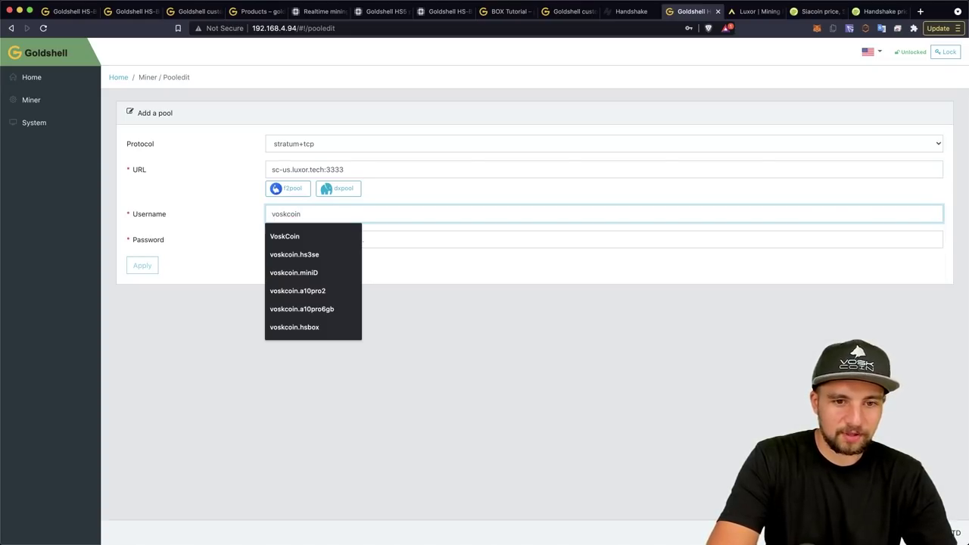
type(".")
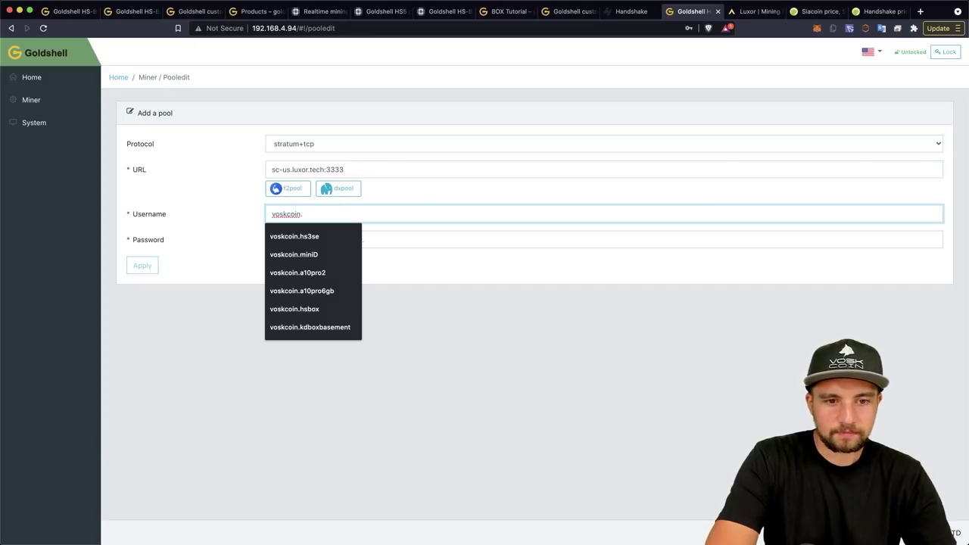
type("hsbox")
left_click(272, 239)
type("x")
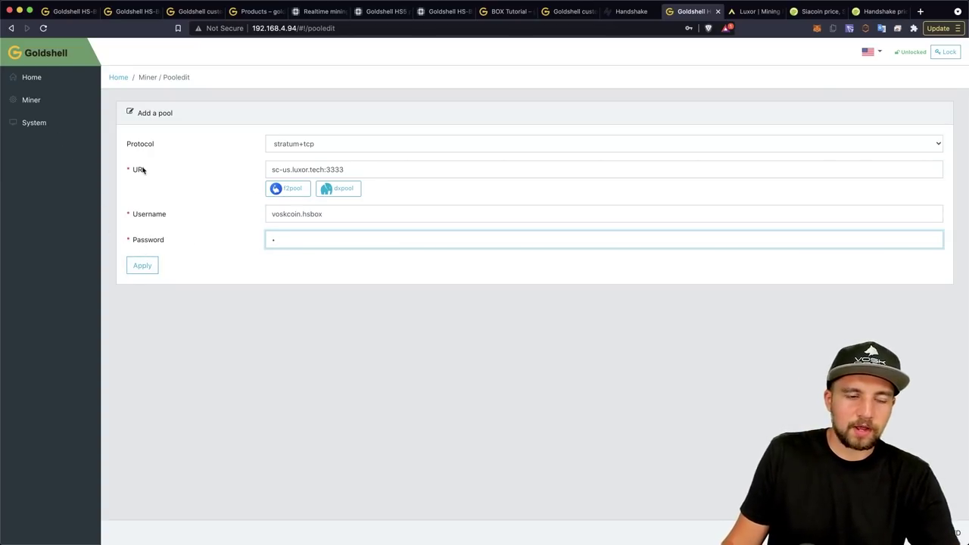
left_click(61, 102)
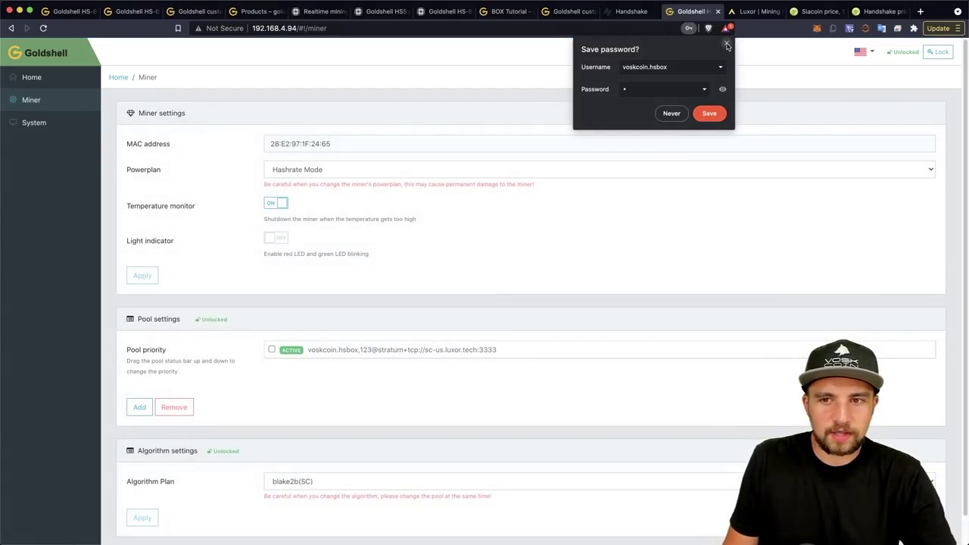
left_click(727, 46)
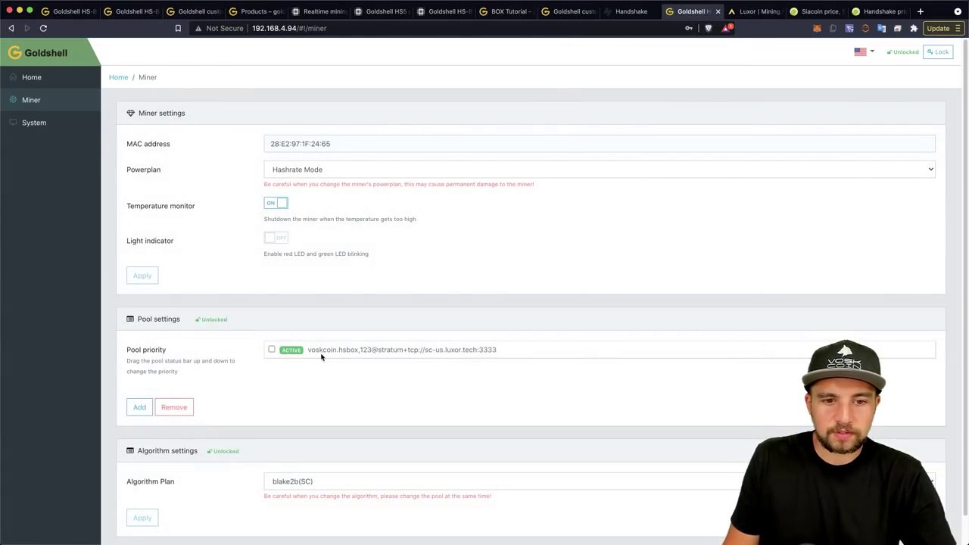